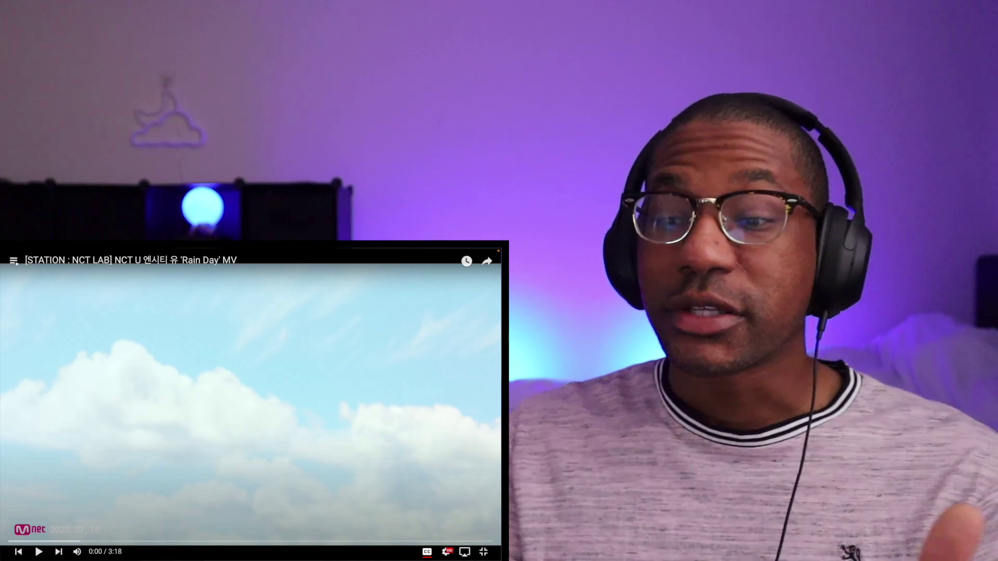
{"action": "key", "text": "space"}
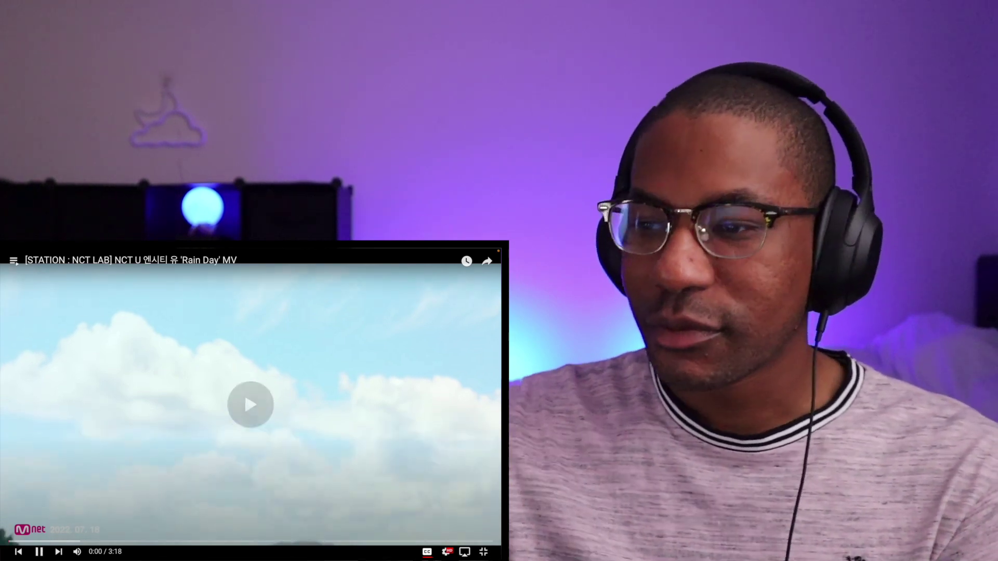